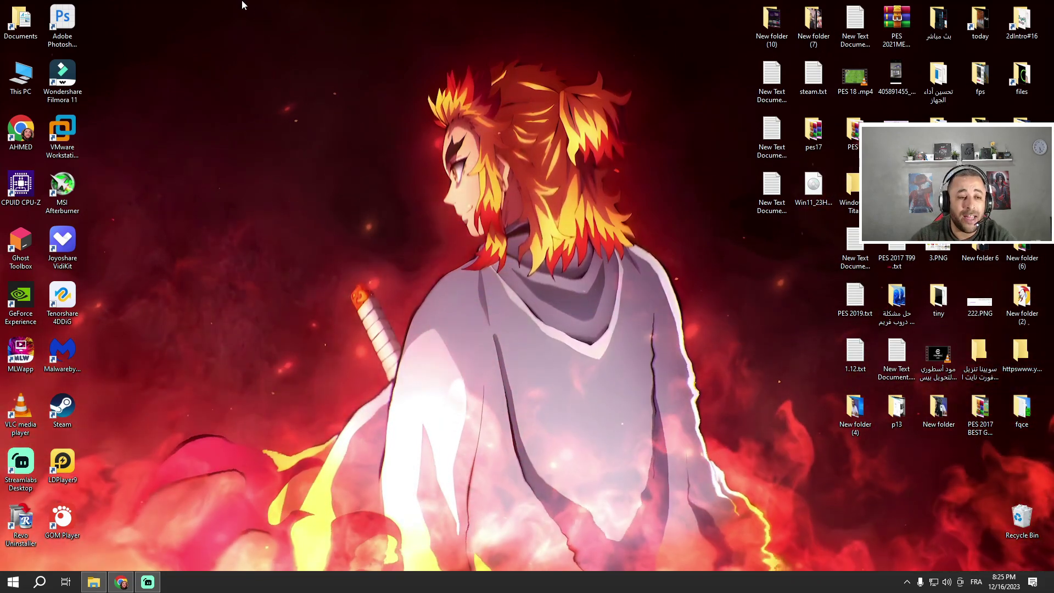
right_click(266, 190)
click(92, 421)
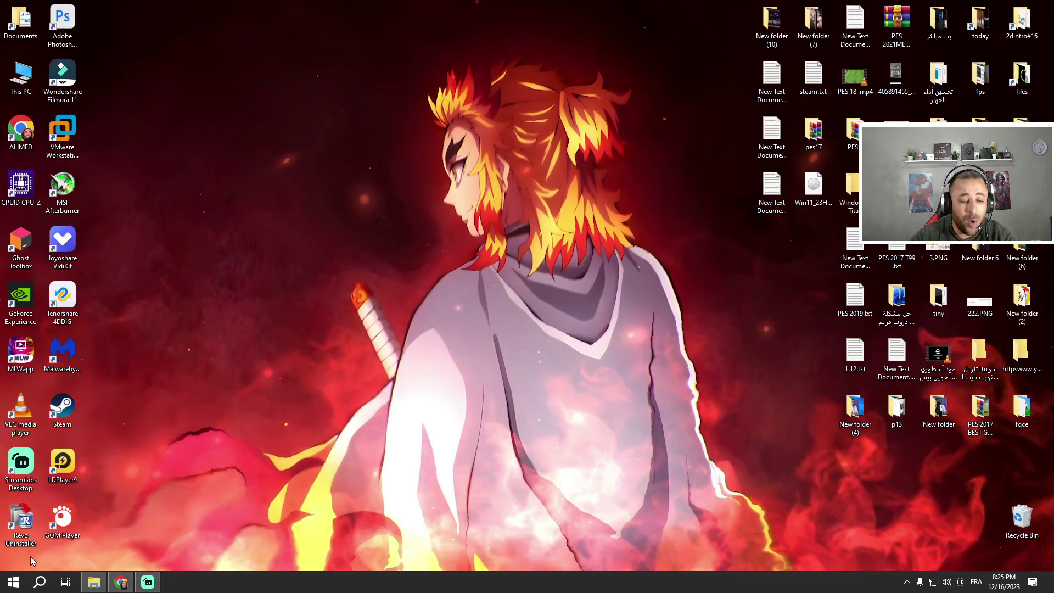
Open Control Panel and show all its items as large icons
click(39, 581)
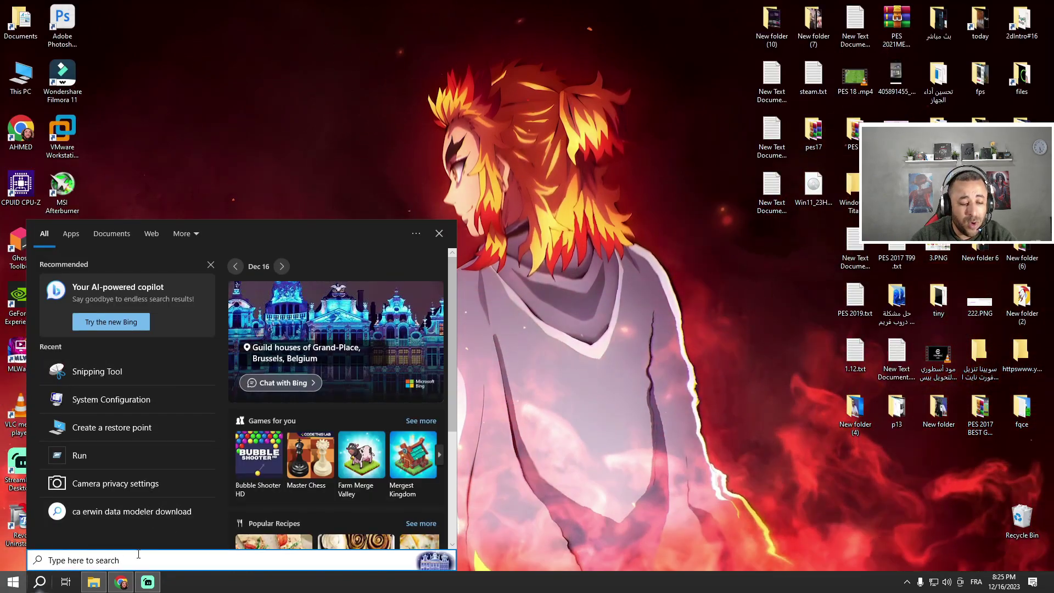
text(co)
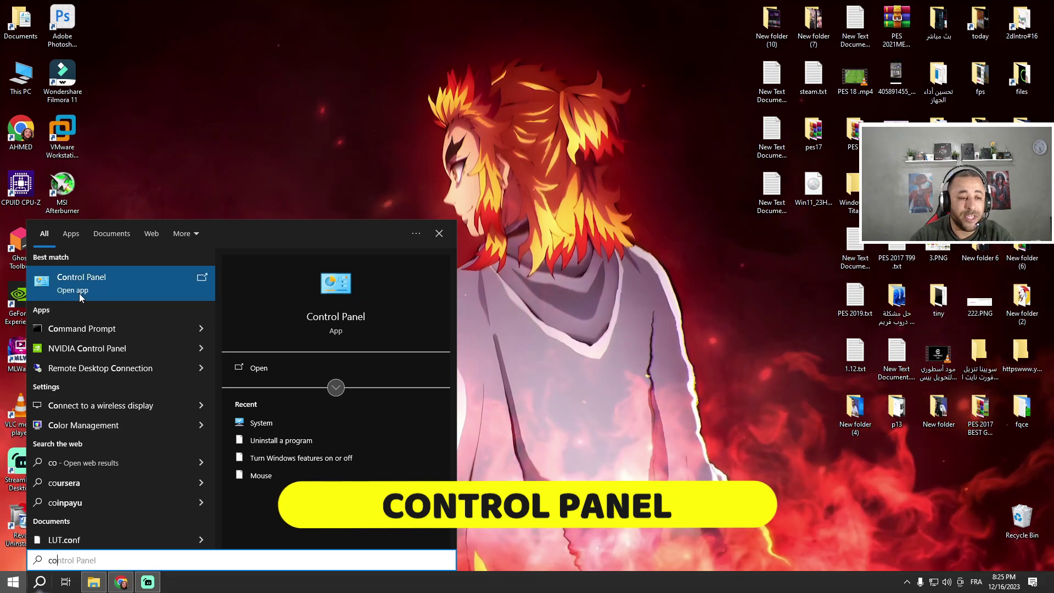
click(79, 293)
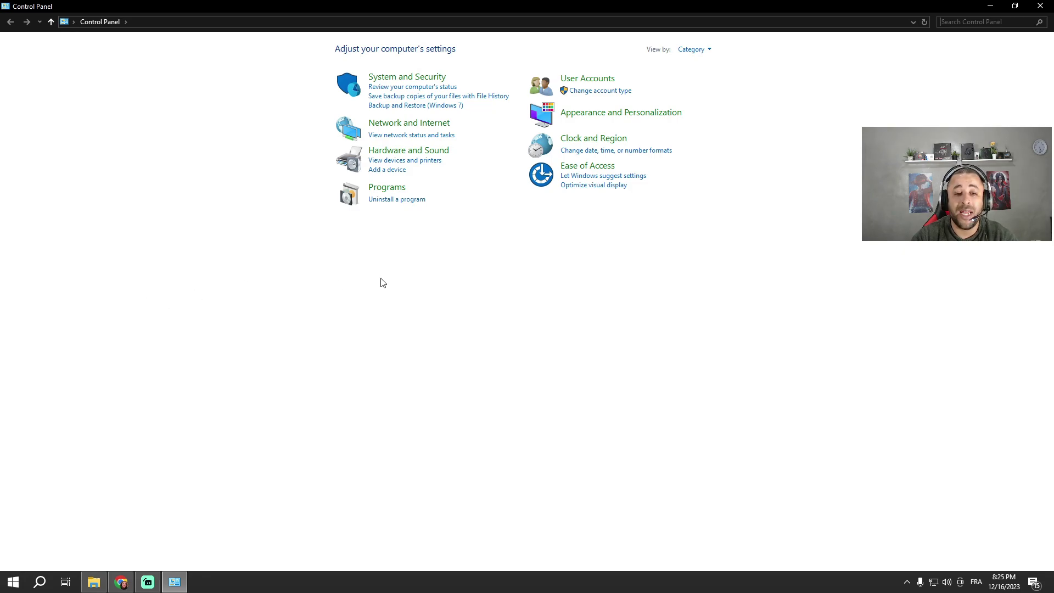
click(693, 49)
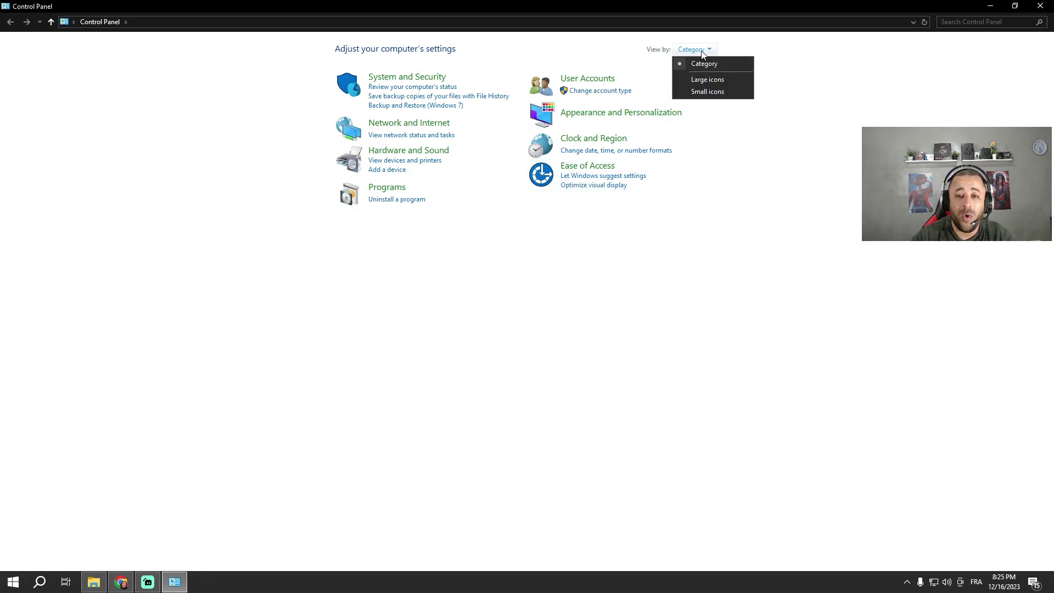
click(698, 80)
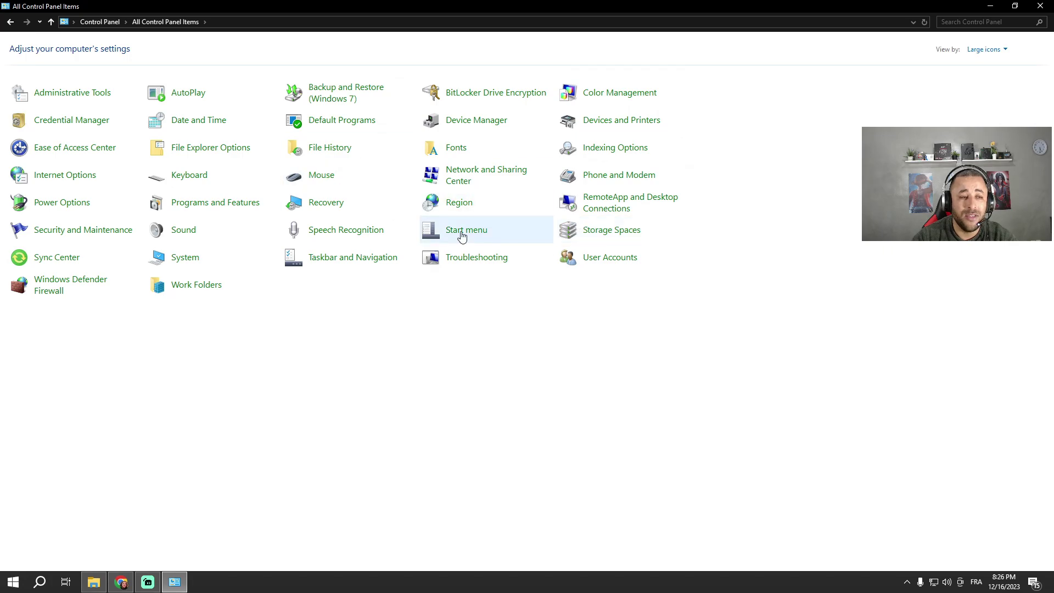
Make High performance the active plan in Power Options and close the window
click(57, 207)
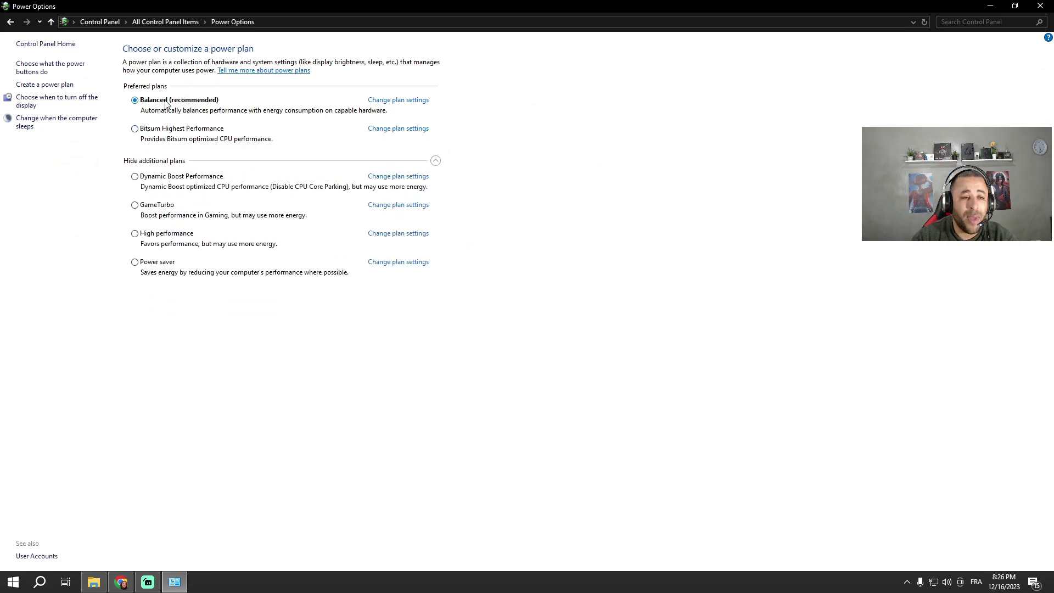
click(173, 131)
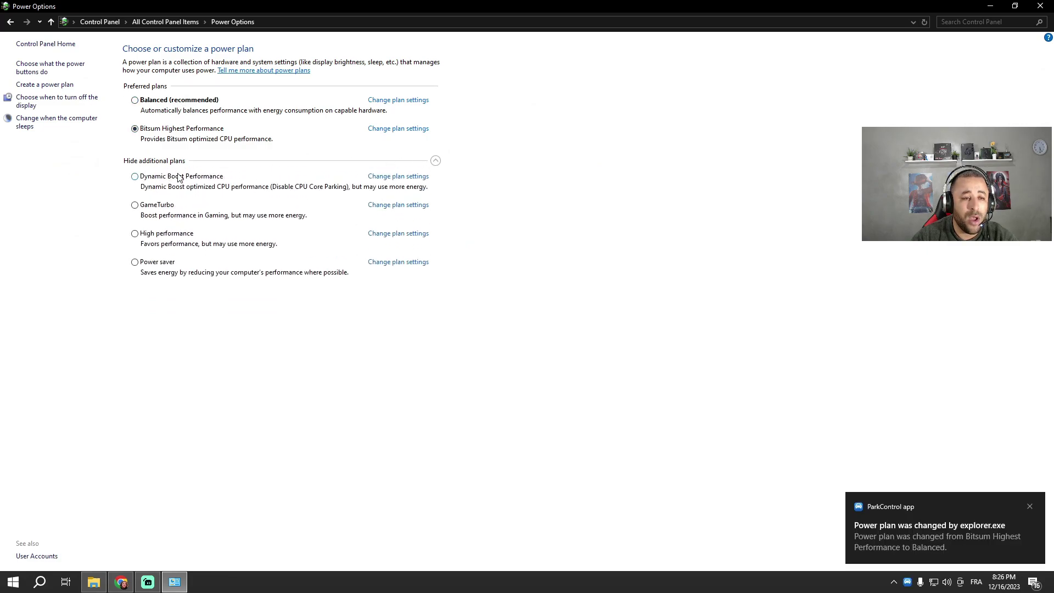
click(163, 102)
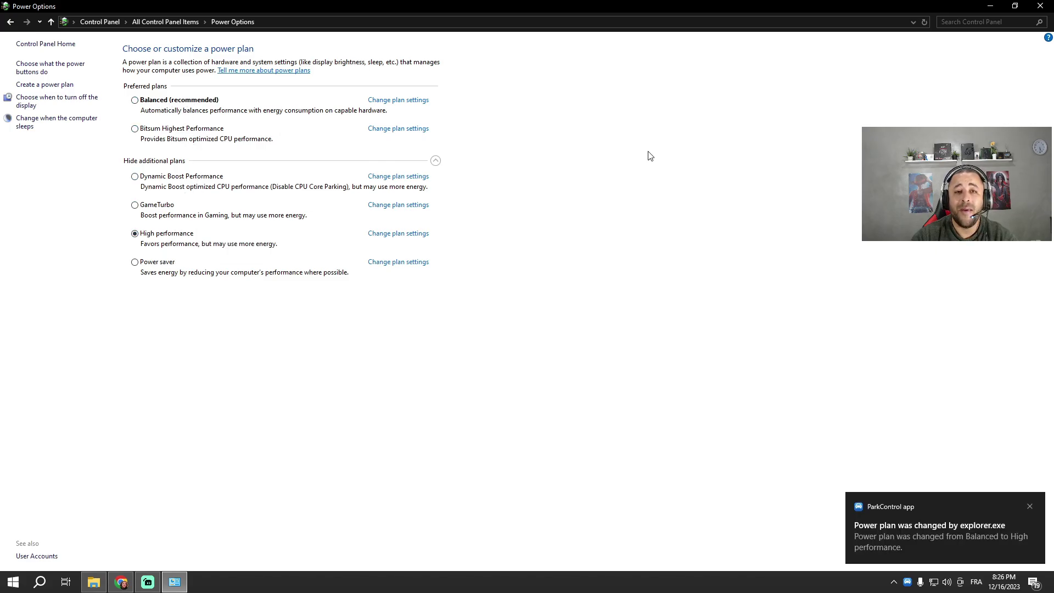
click(1040, 5)
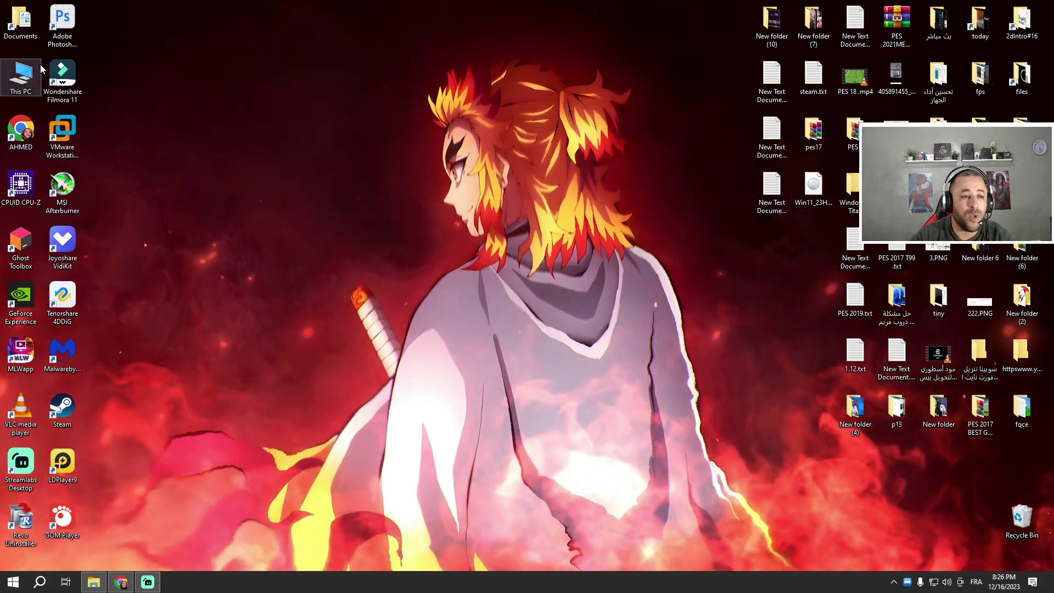
Open Device Manager in a maximized Computer Management window and expand the Universal Serial Bus controllers
right_click(24, 83)
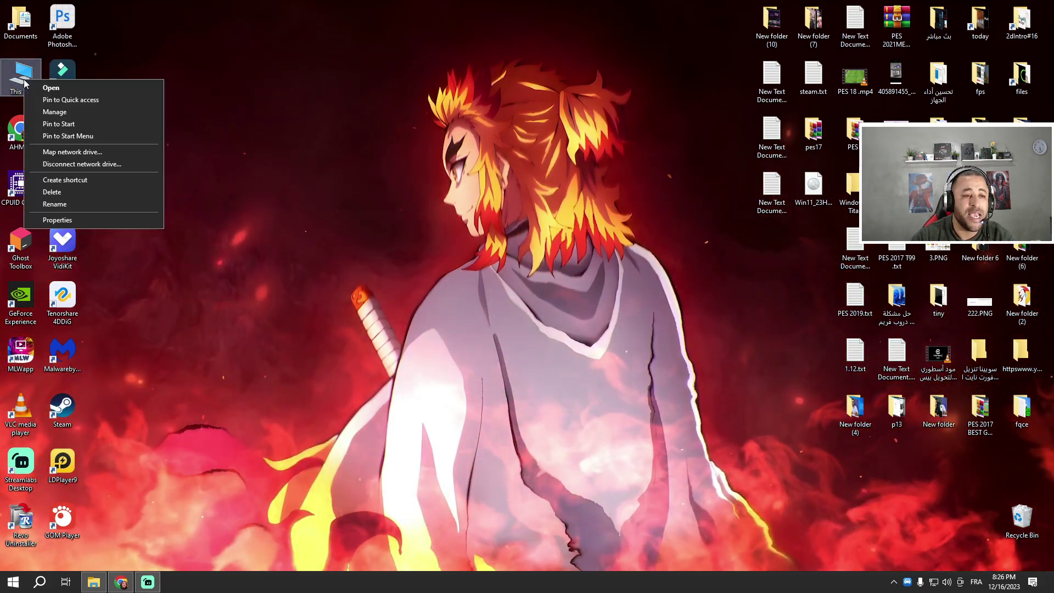
click(64, 116)
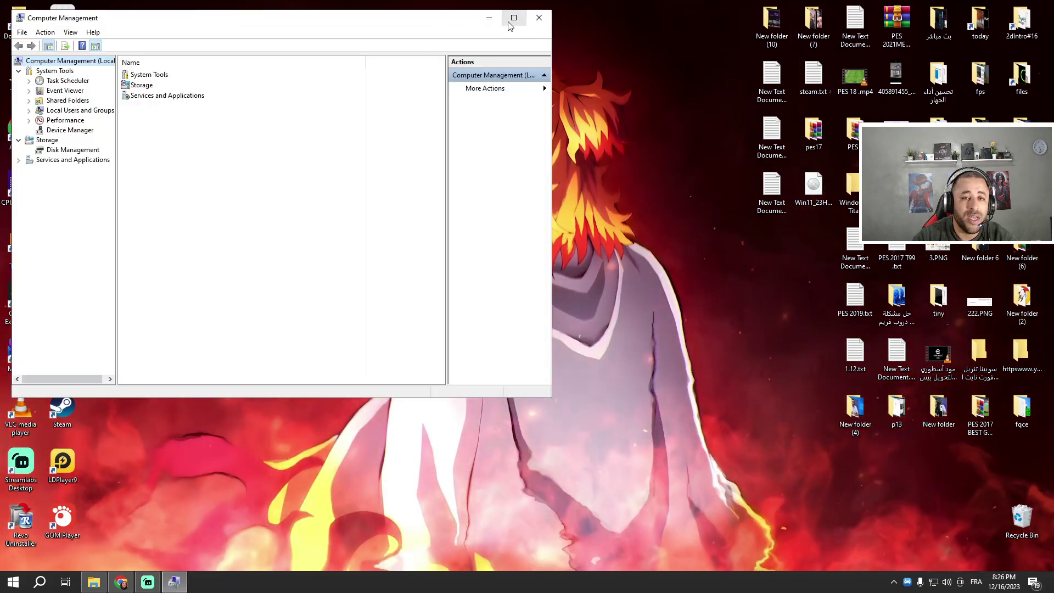
click(512, 17)
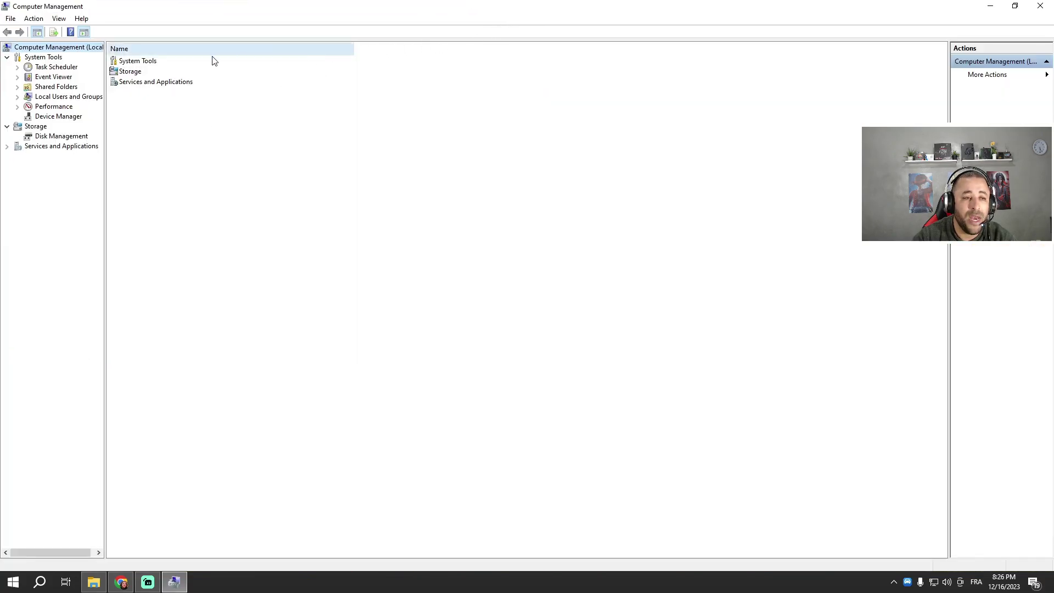
click(56, 117)
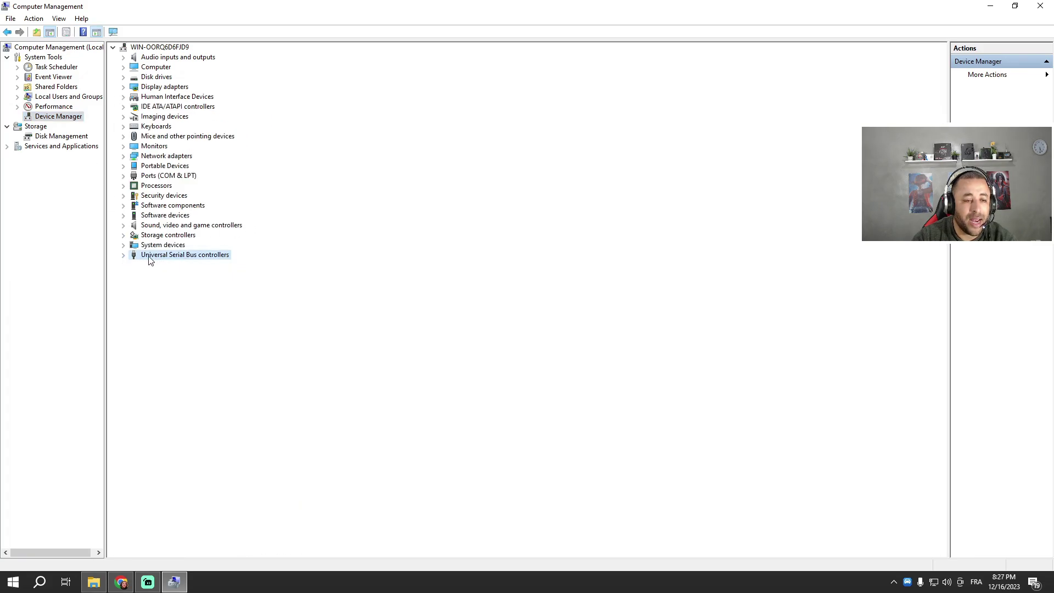
click(124, 256)
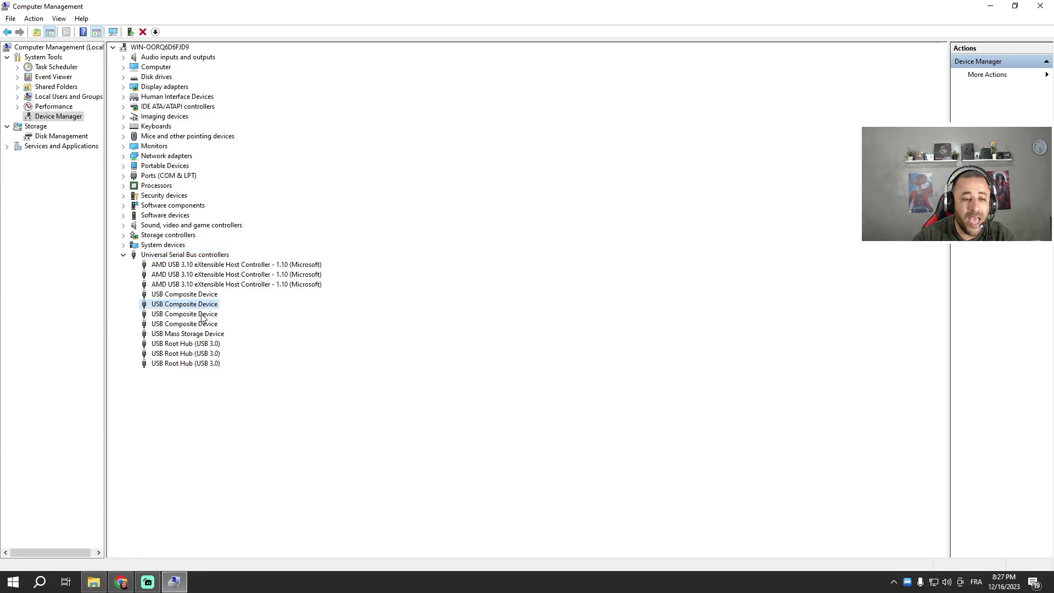
Update the first USB Composite Device with the USB Composite Device driver from the computer's list of available drivers, and close Computer Management
right_click(193, 299)
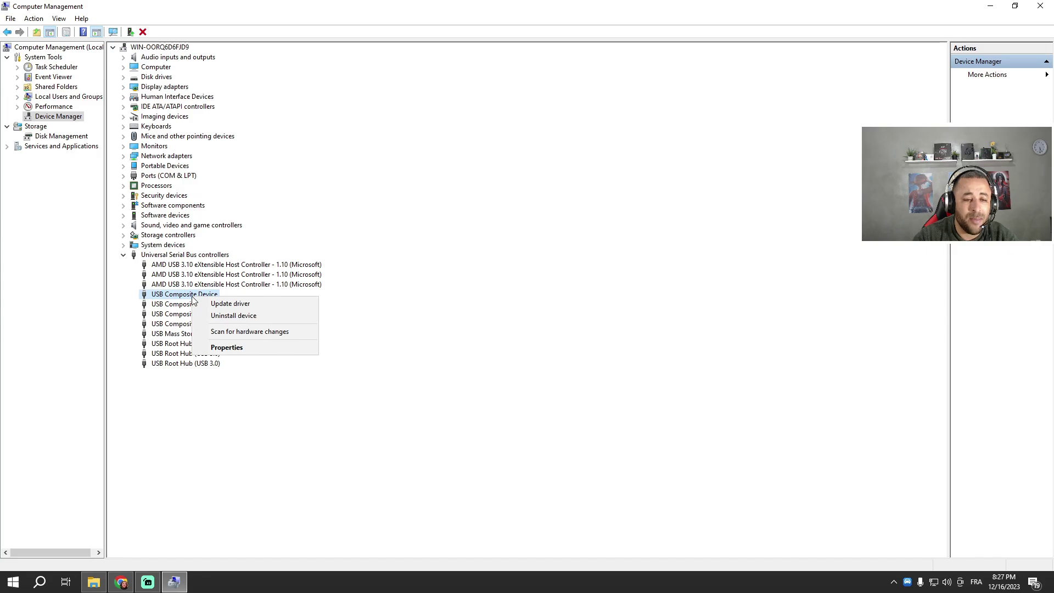
click(229, 304)
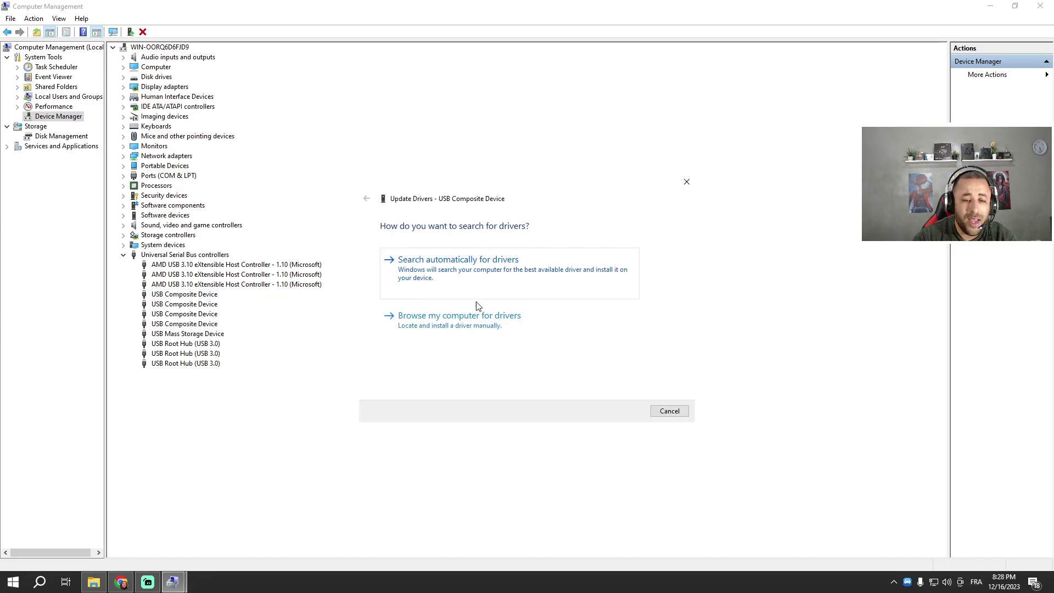
click(458, 328)
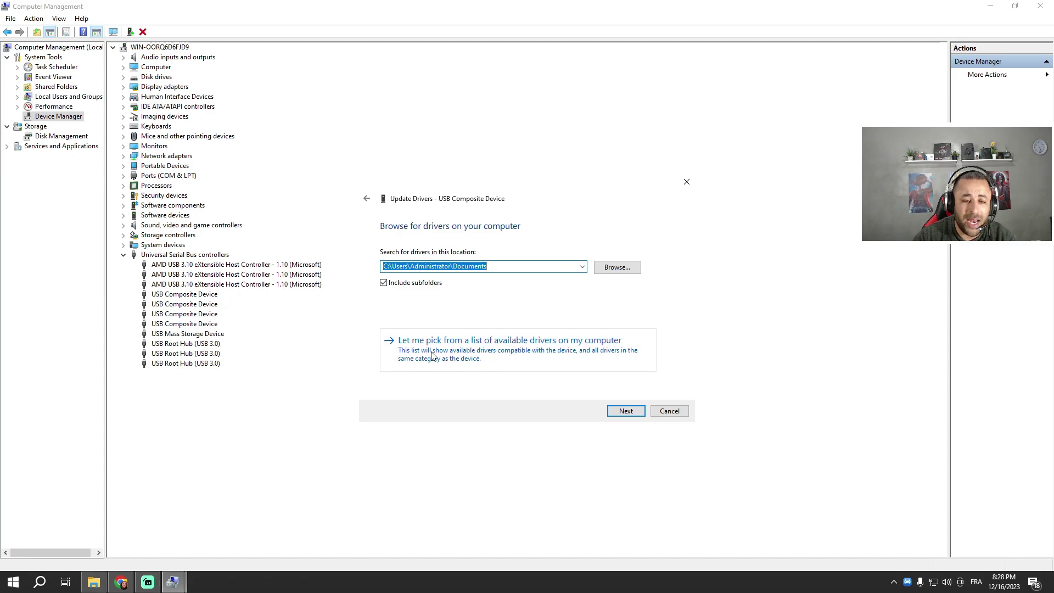
click(513, 353)
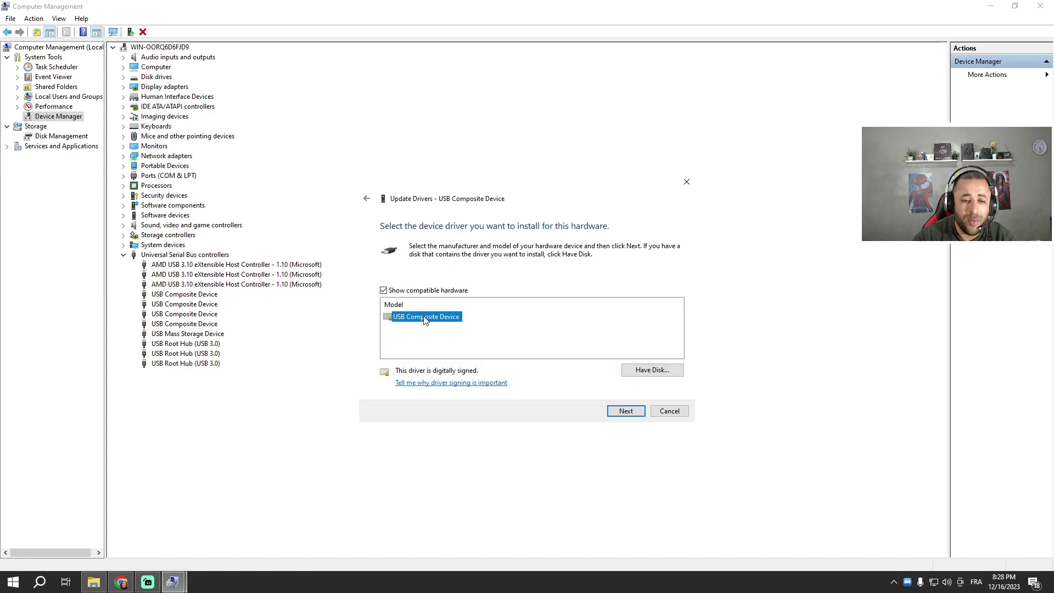
click(625, 413)
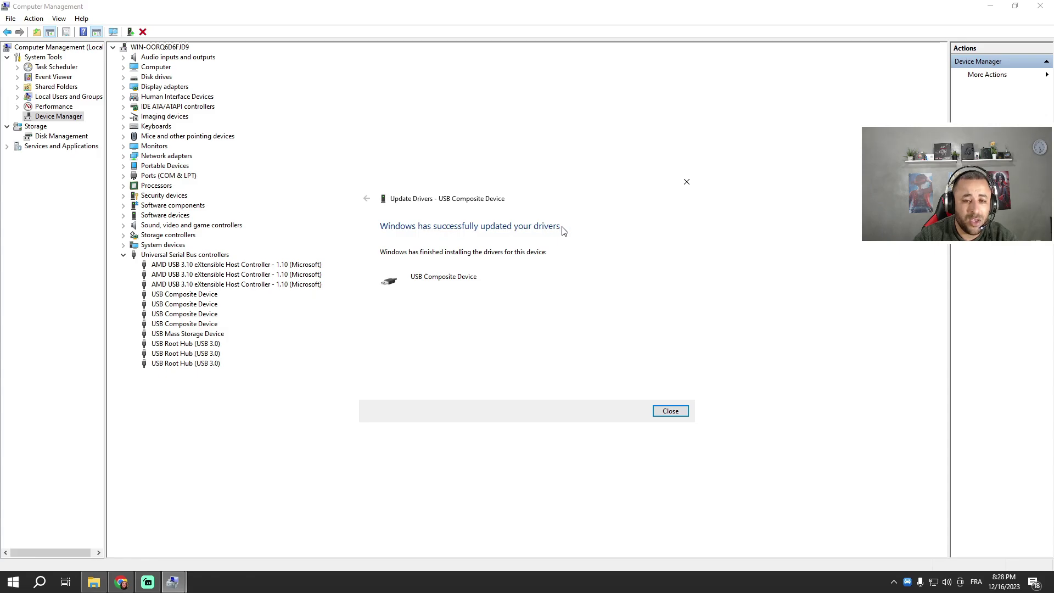
click(671, 411)
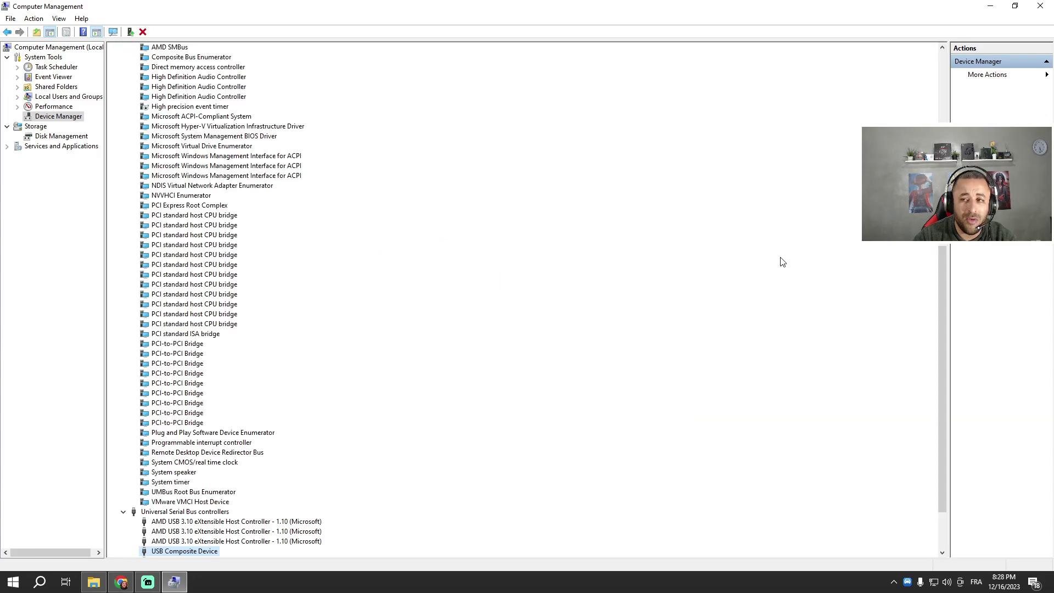
click(1040, 5)
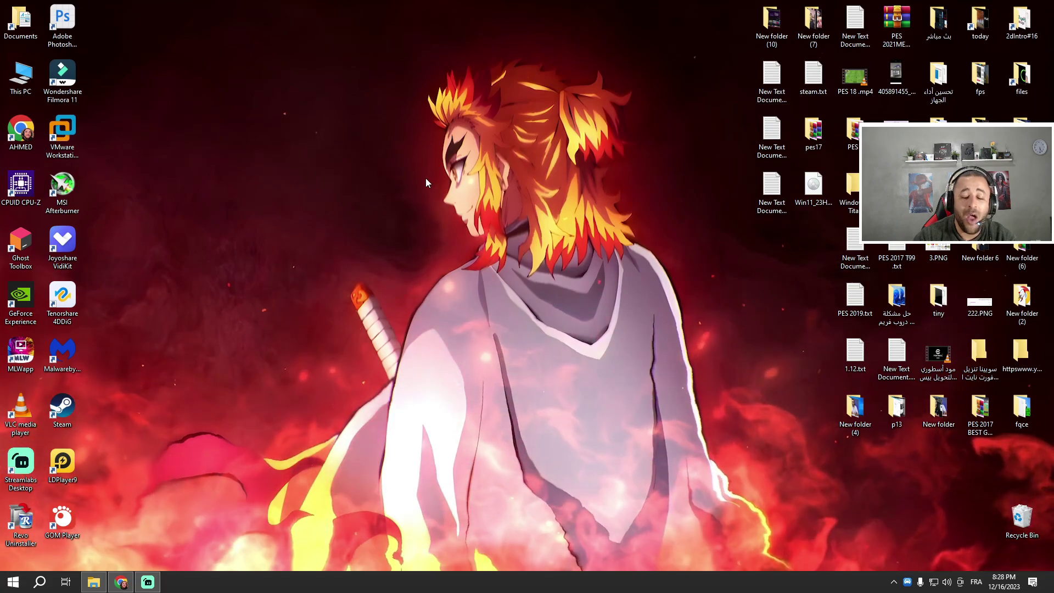
right_click(308, 203)
click(333, 230)
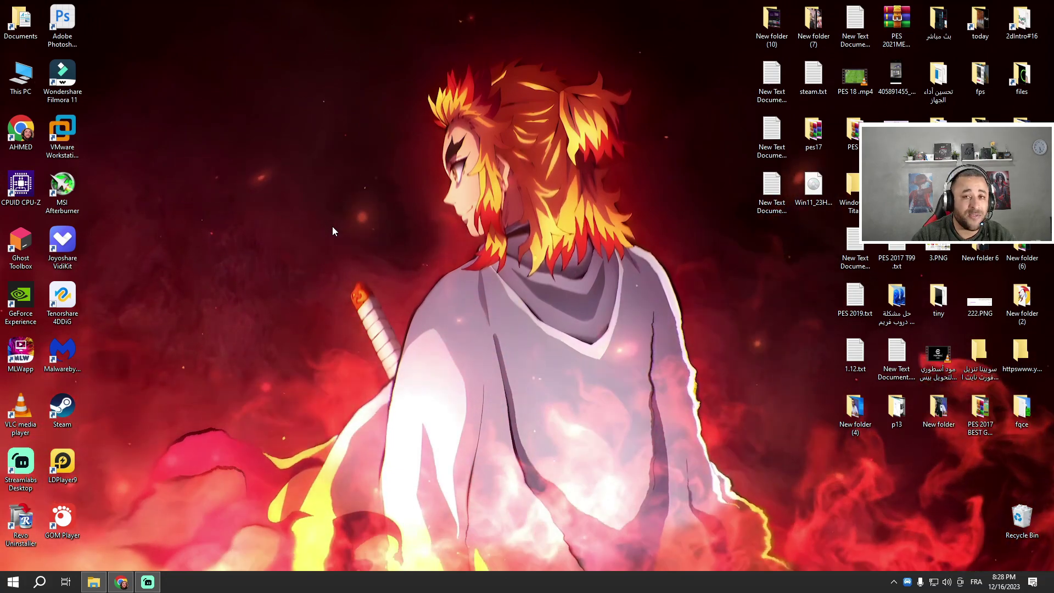
right_click(275, 189)
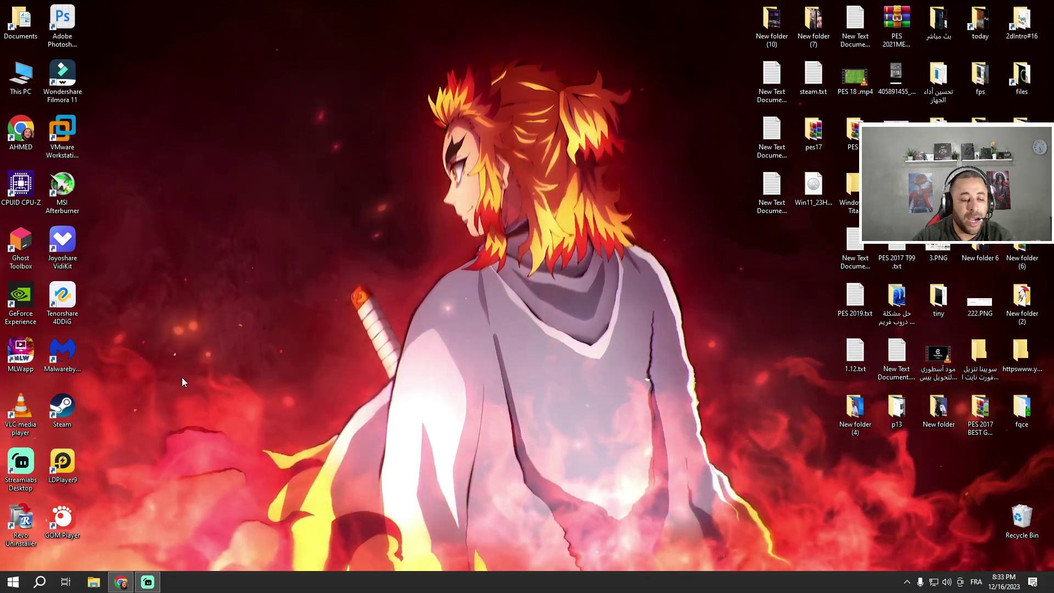
Open Windows PowerShell as administrator and maximize its window
click(39, 581)
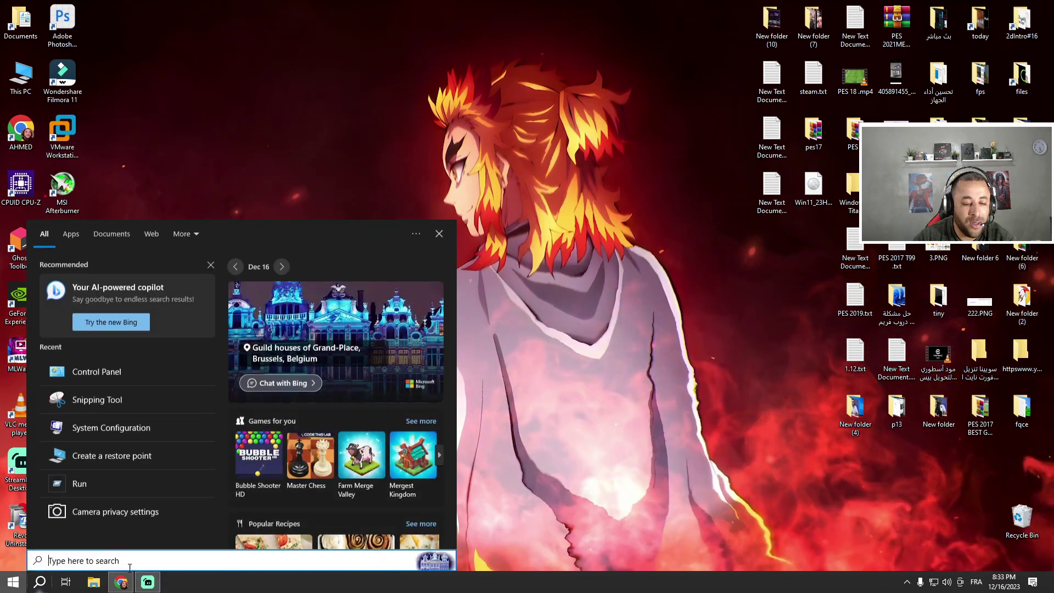
text(POW)
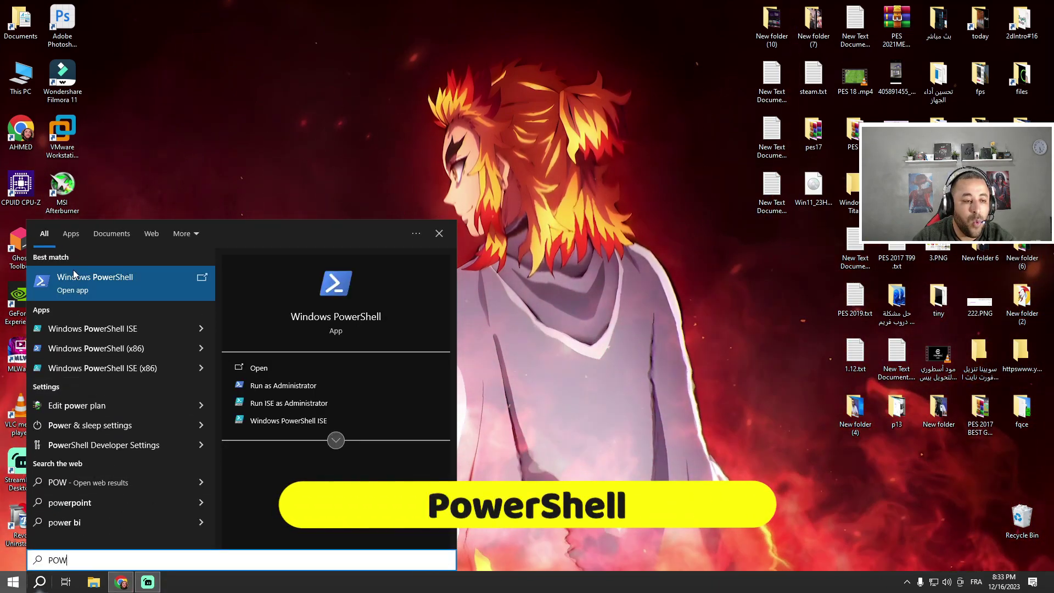
right_click(110, 278)
click(144, 289)
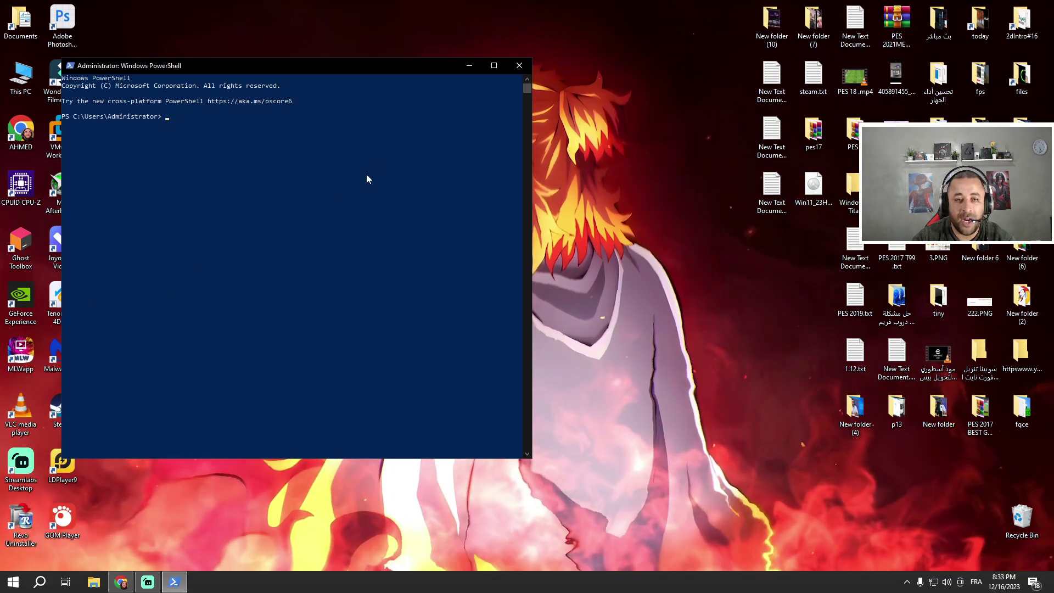
click(497, 68)
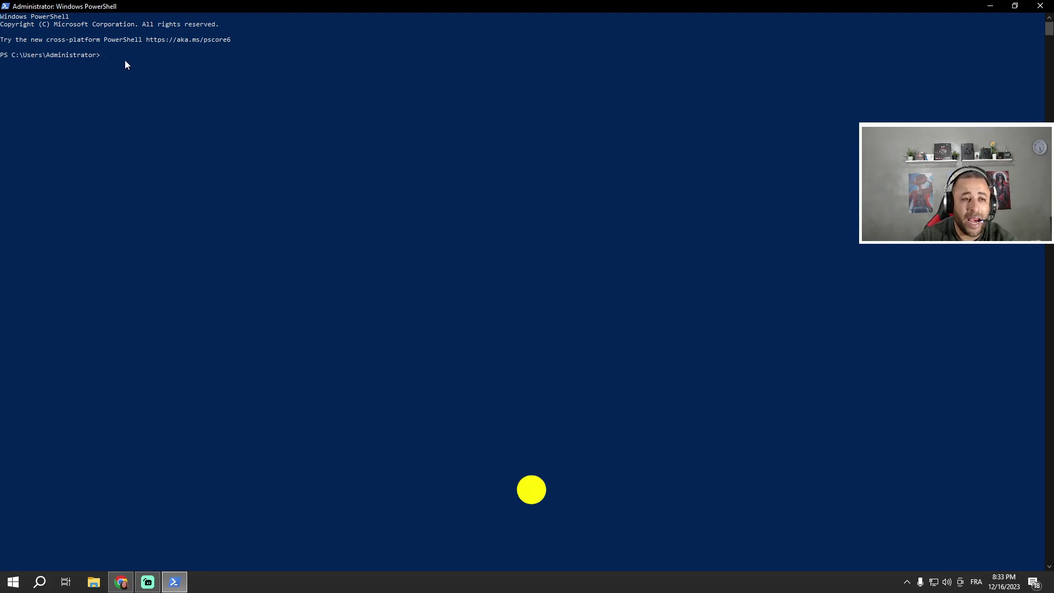
Run msdt.exe -id DeviceDiagnostic to launch the Hardware and Devices troubleshooter, and minimize PowerShell
text(msdt.exe -id DeviceDiagnostic)
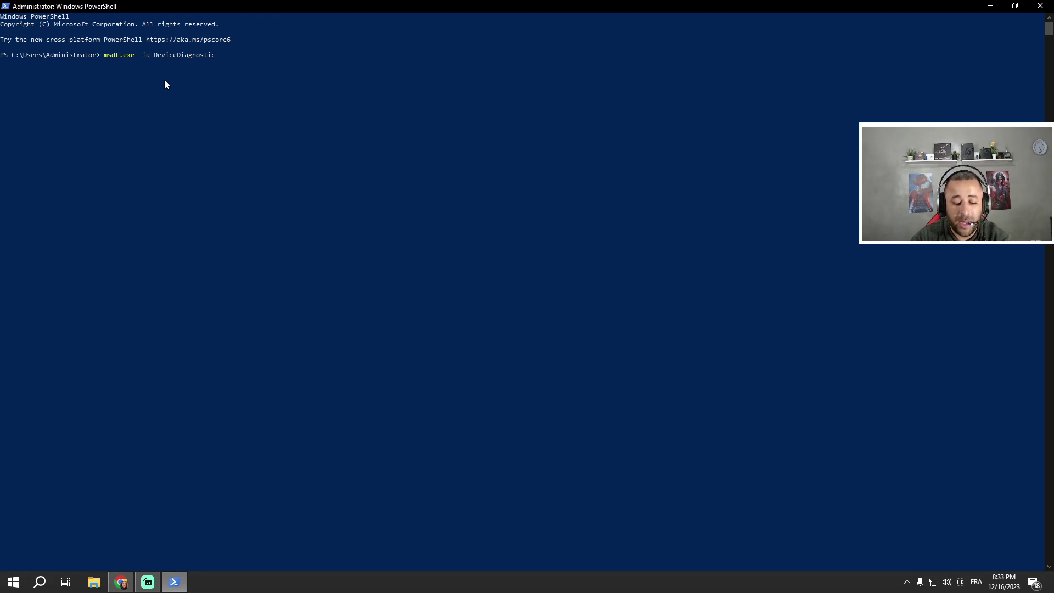
key(Return)
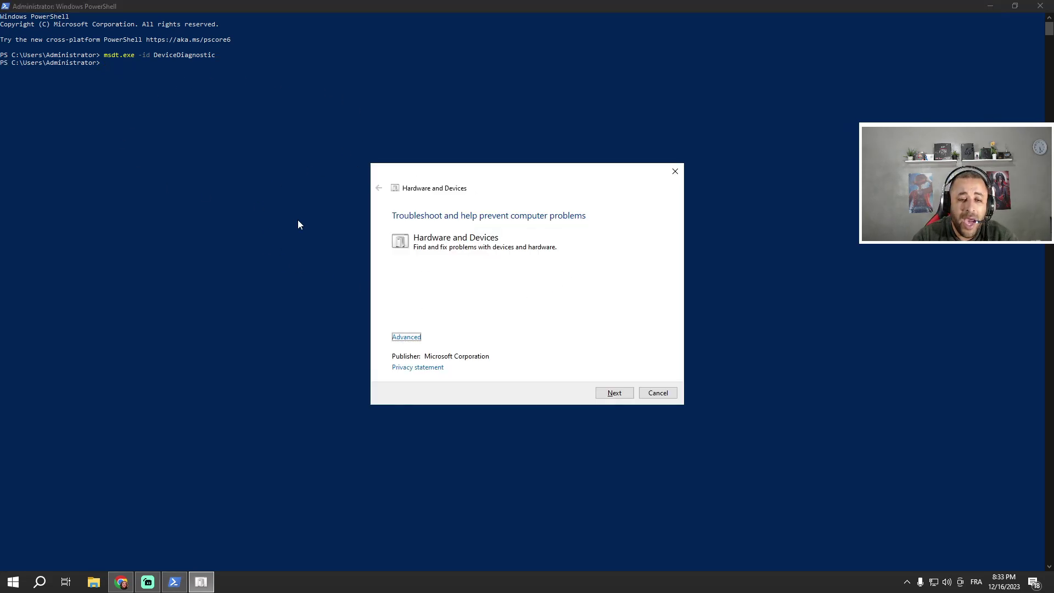
click(990, 7)
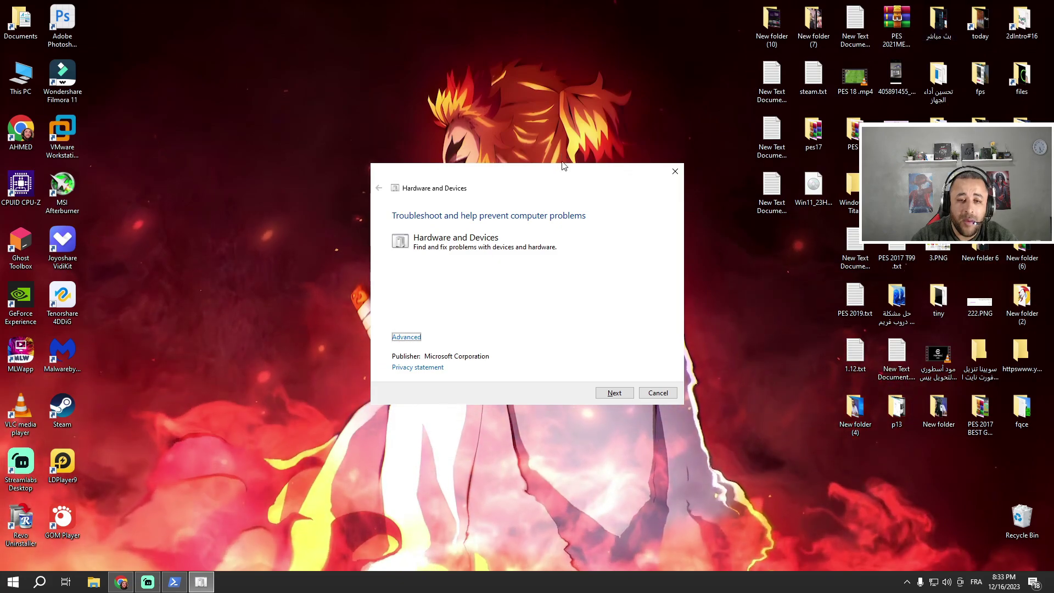
Troubleshoot the USB Input Device driver problem with the Hardware and Devices troubleshooter, apply the offered fix and close the troubleshooter
drag(556, 172, 471, 144)
click(524, 364)
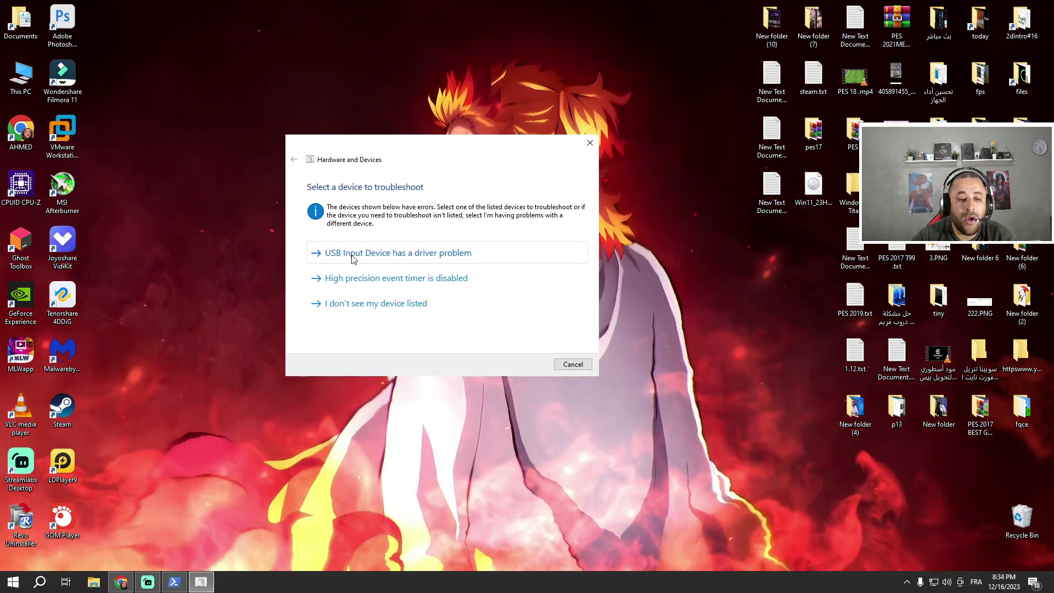
click(418, 257)
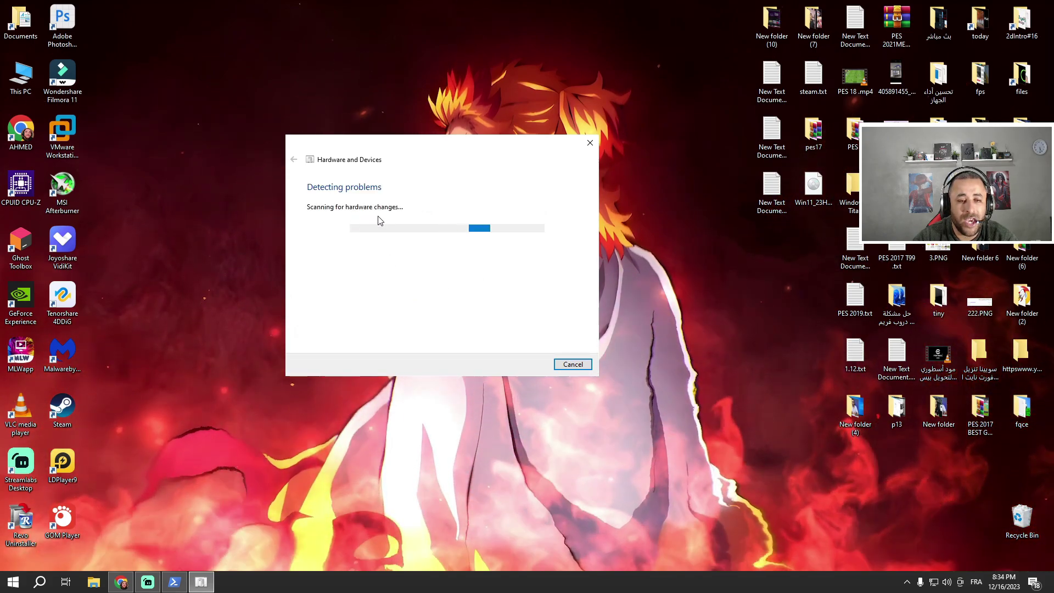
click(352, 262)
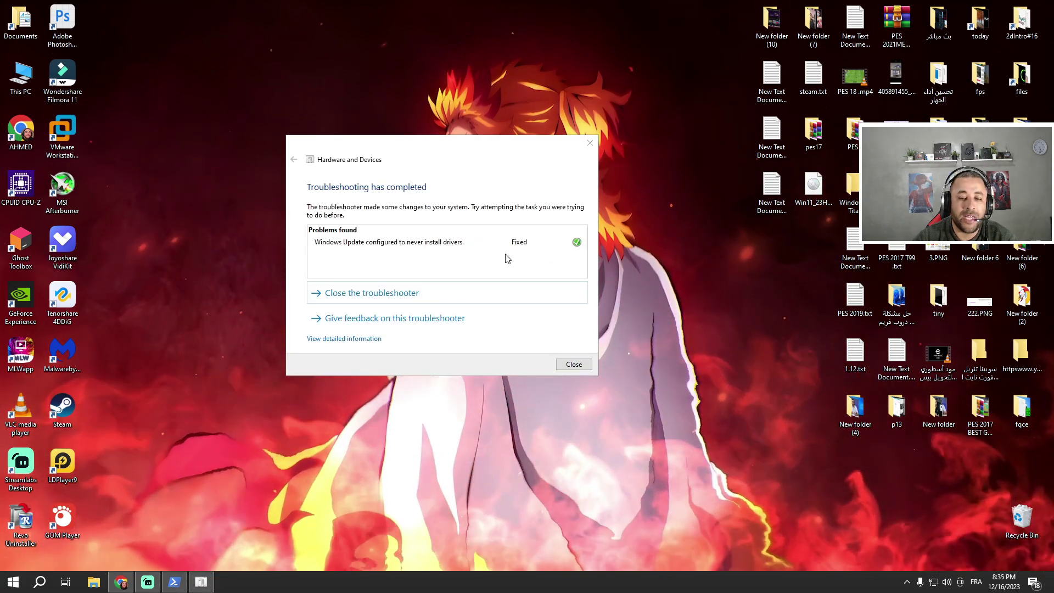
click(379, 293)
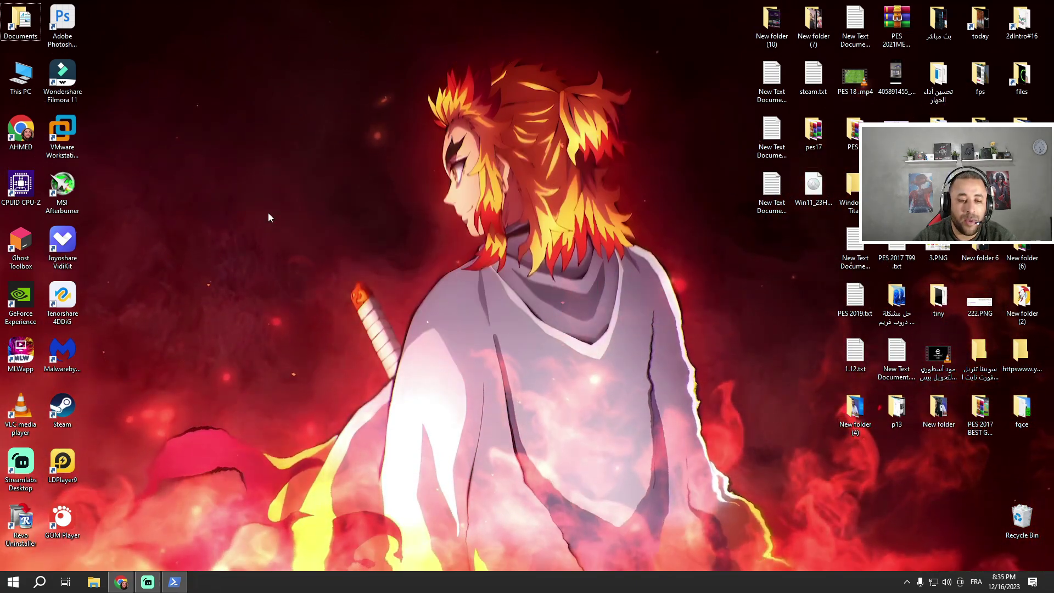
right_click(267, 212)
click(304, 249)
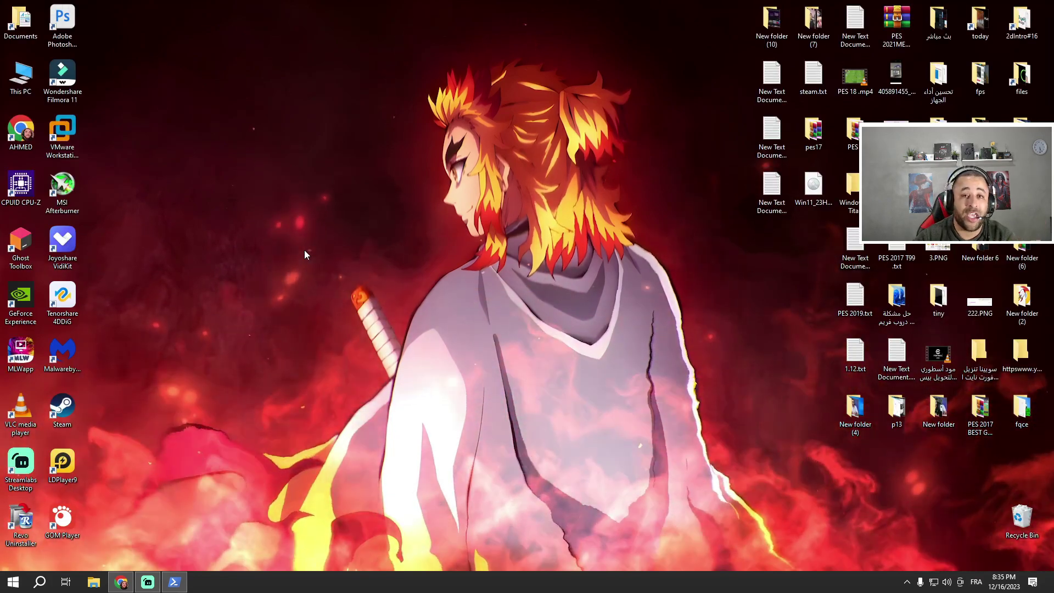